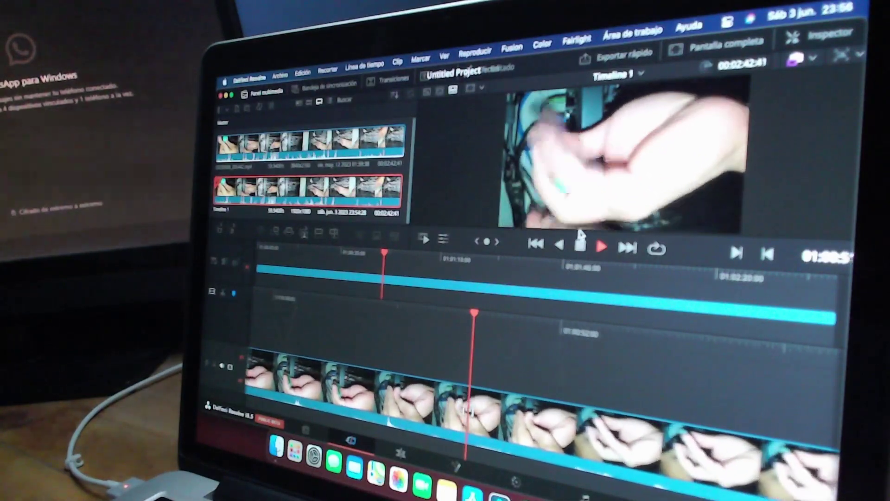
Stop the playback of Timeline 1 and scrub forward through the clip, resuming playback from the new position.
{"action": "left_click", "coordinate": [581, 246]}
{"action": "left_click_drag", "start_coordinate": [485, 316], "coordinate": [232, 320]}
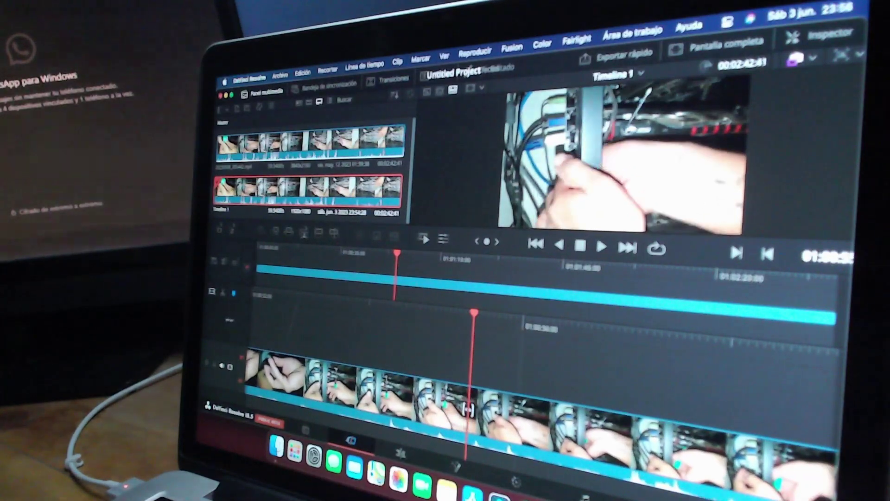
{"action": "left_click_drag", "start_coordinate": [469, 409], "coordinate": [339, 342]}
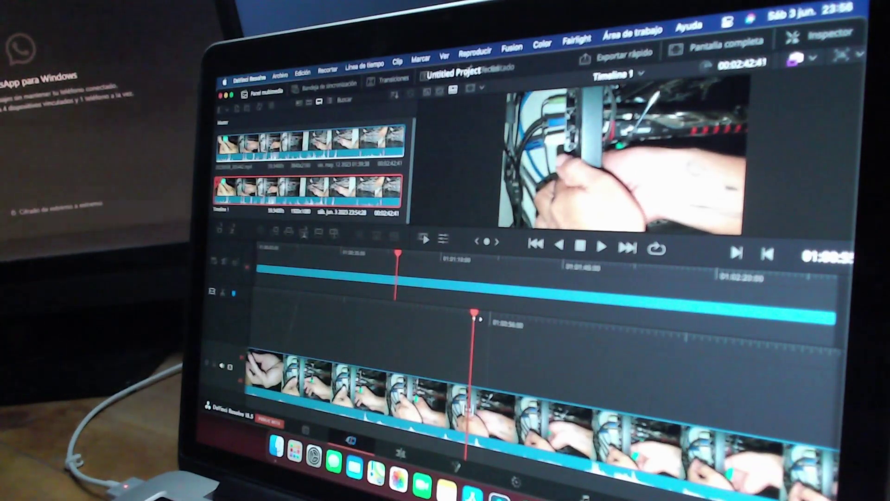
{"action": "left_click_drag", "start_coordinate": [461, 340], "coordinate": [336, 349]}
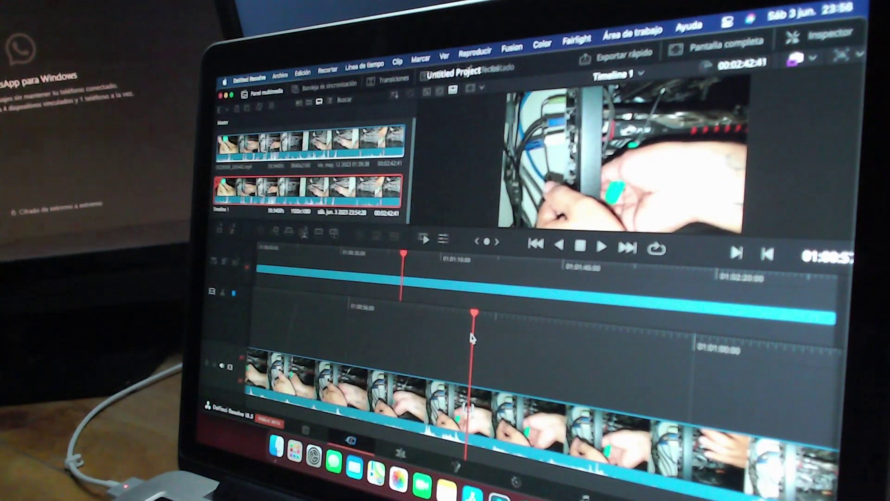
{"action": "left_click_drag", "start_coordinate": [474, 319], "coordinate": [370, 322]}
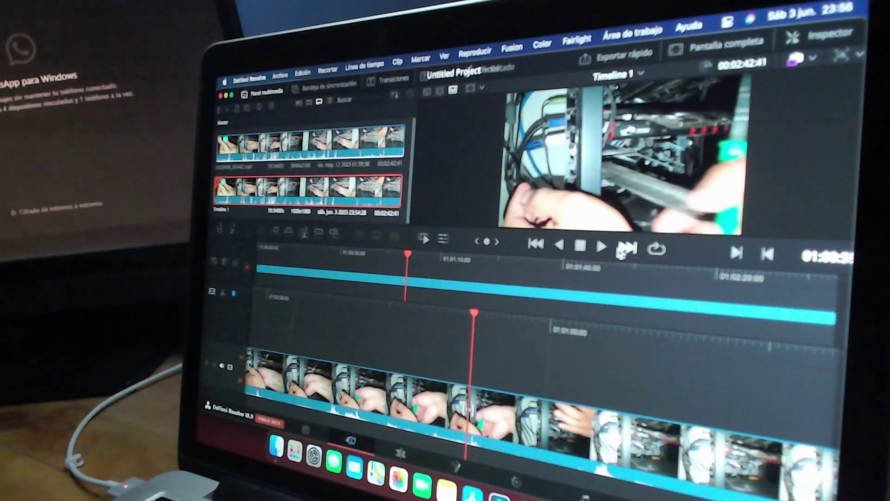
{"action": "left_click", "coordinate": [601, 247]}
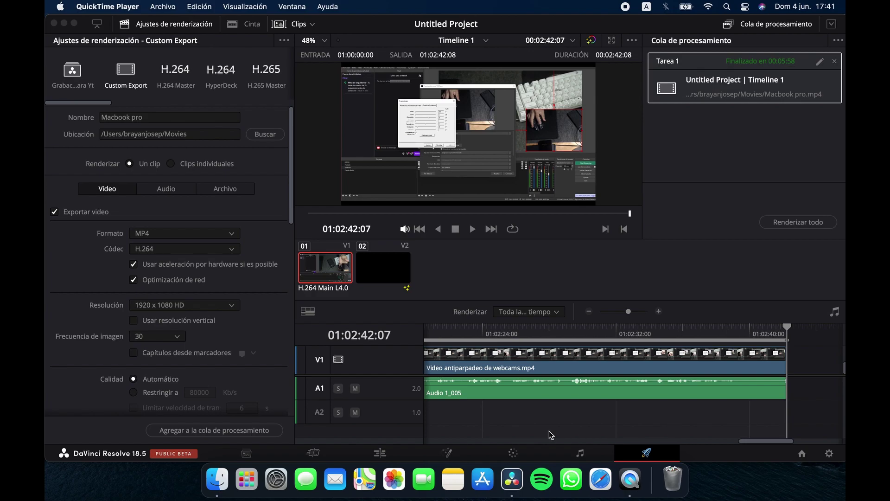
Examine the Custom Export video render settings, from format, codec and resolution down to the advanced and subtitle options.
{"action": "scroll", "coordinate": [258, 302], "scroll_direction": "down", "scroll_amount": 5}
{"action": "scroll", "coordinate": [258, 303], "scroll_direction": "down", "scroll_amount": 12}
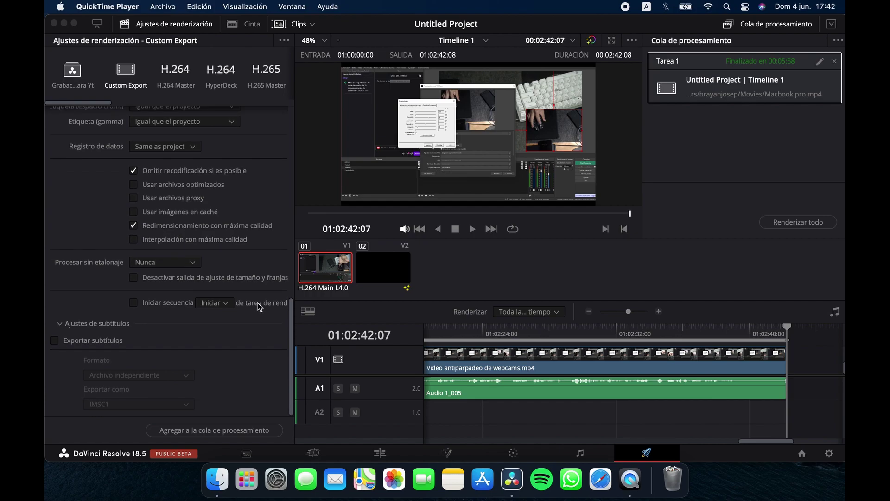
{"action": "scroll", "coordinate": [258, 302], "scroll_direction": "up", "scroll_amount": 15}
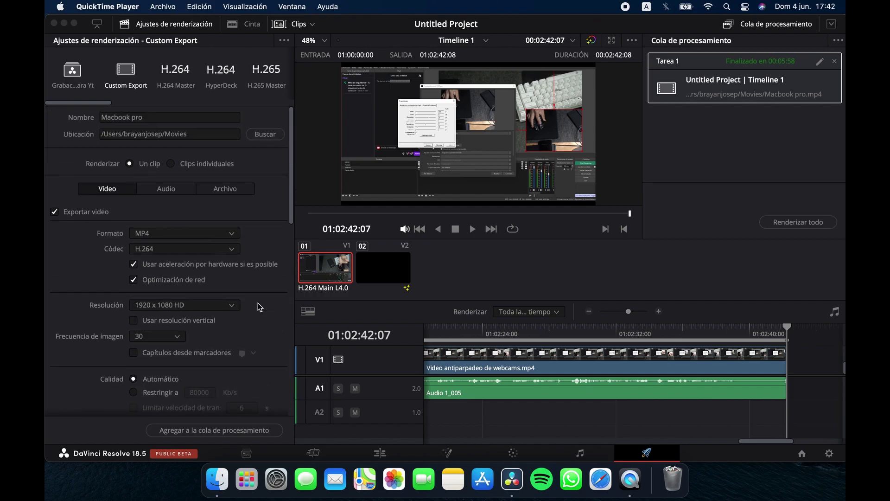
{"action": "scroll", "coordinate": [258, 303], "scroll_direction": "down", "scroll_amount": 2}
{"action": "scroll", "coordinate": [258, 301], "scroll_direction": "up", "scroll_amount": 2}
{"action": "scroll", "coordinate": [258, 304], "scroll_direction": "down", "scroll_amount": 10}
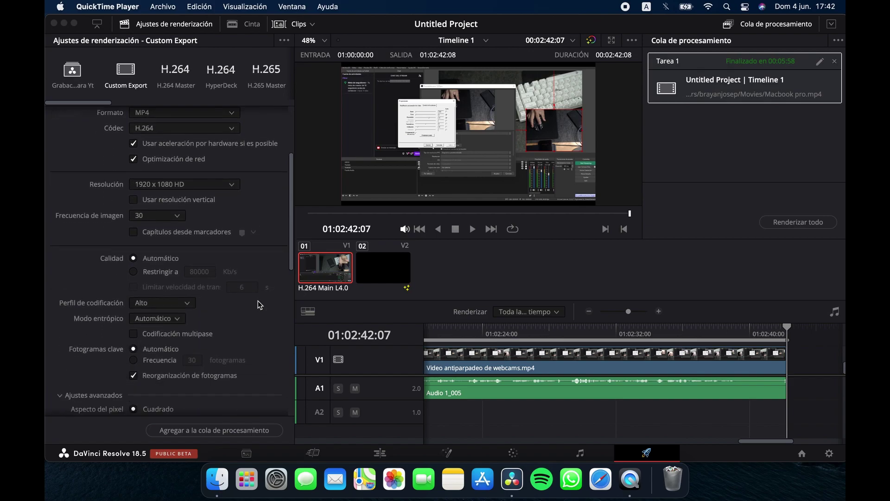
{"action": "scroll", "coordinate": [258, 301], "scroll_direction": "down", "scroll_amount": 8}
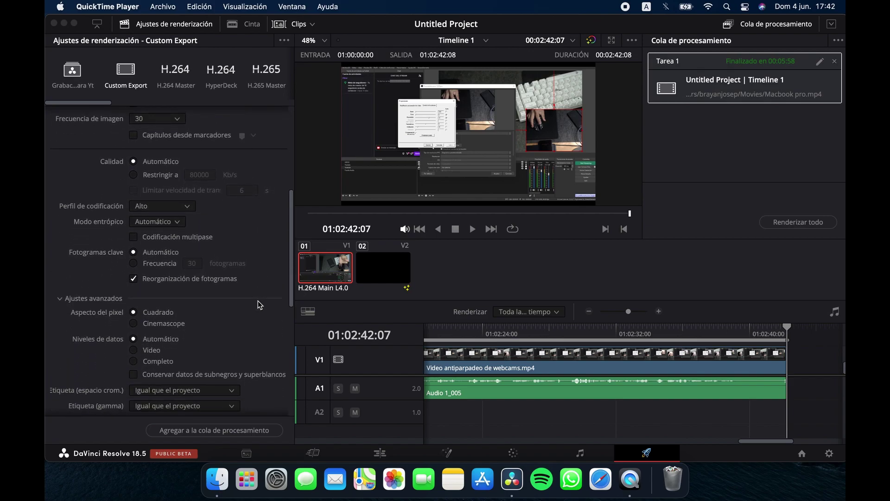
{"action": "scroll", "coordinate": [259, 304], "scroll_direction": "down", "scroll_amount": 2}
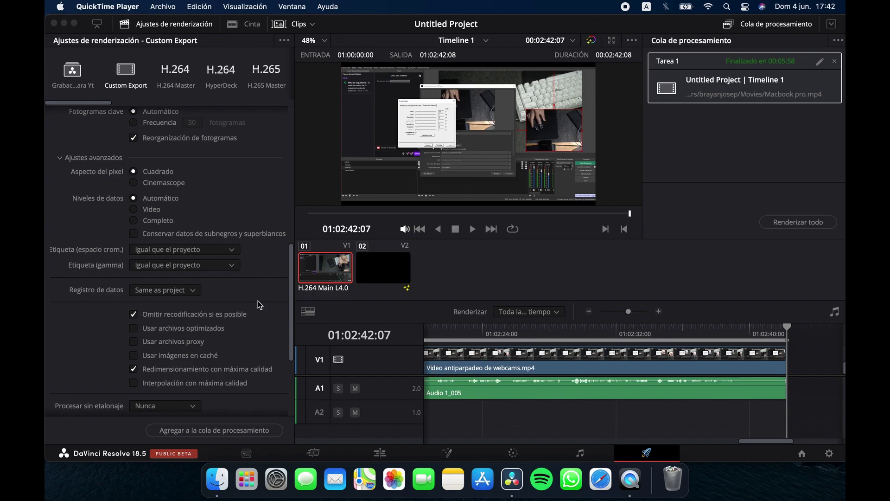
{"action": "scroll", "coordinate": [260, 305], "scroll_direction": "up", "scroll_amount": 3}
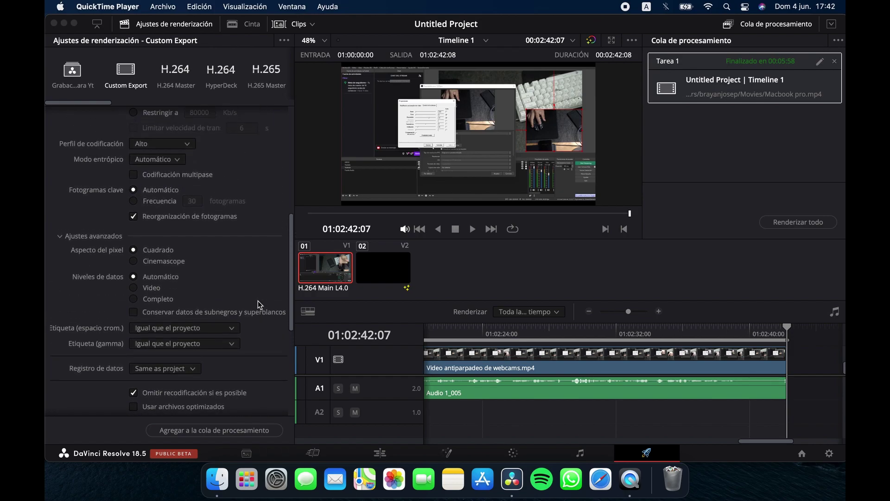
{"action": "scroll", "coordinate": [258, 301], "scroll_direction": "up", "scroll_amount": 10}
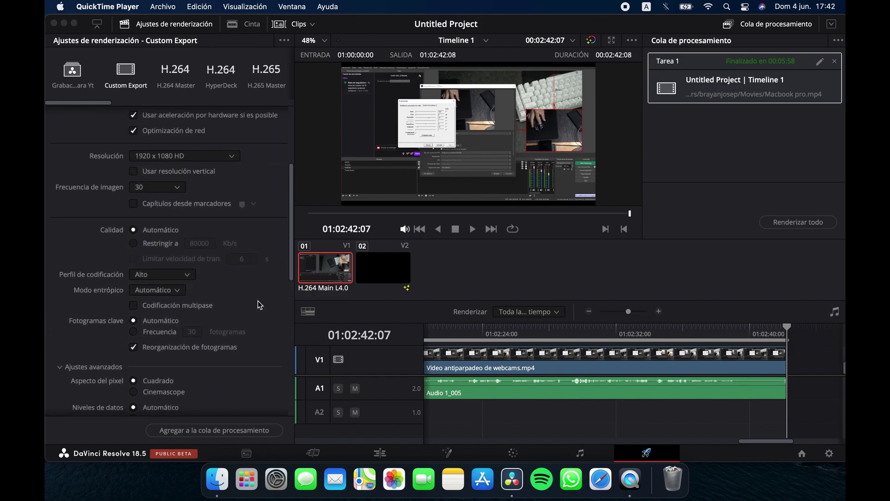
{"action": "scroll", "coordinate": [258, 300], "scroll_direction": "up", "scroll_amount": 1}
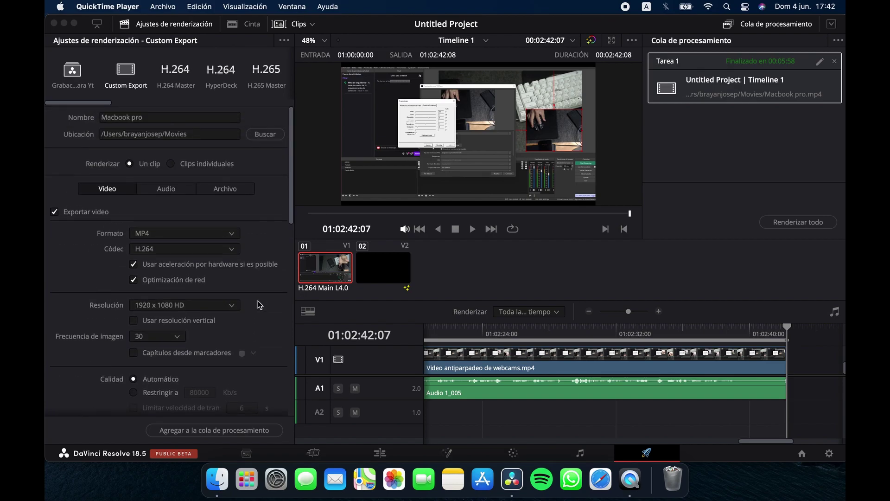
{"action": "scroll", "coordinate": [258, 301], "scroll_direction": "down", "scroll_amount": 15}
{"action": "scroll", "coordinate": [257, 301], "scroll_direction": "up", "scroll_amount": 15}
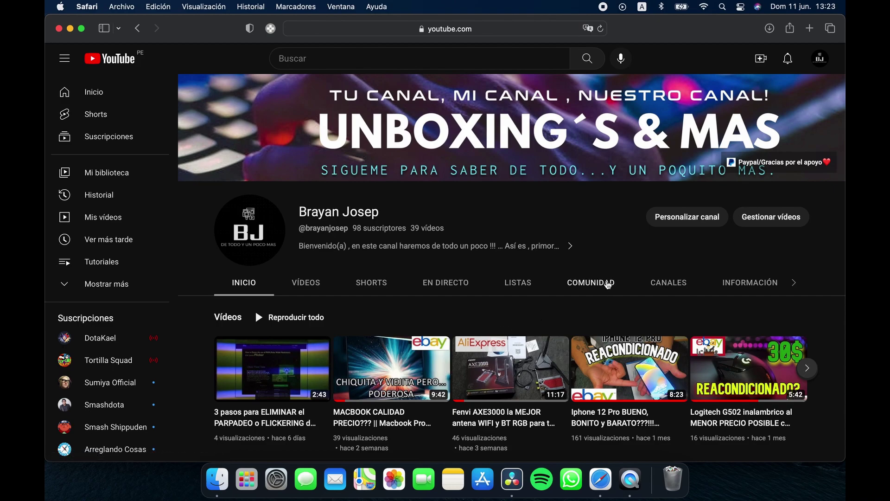
Switch from the YouTube channel in Safari to the DaVinci Resolve desktop and view the overview of open desktops.
{"action": "key", "text": "ctrl+Right"}
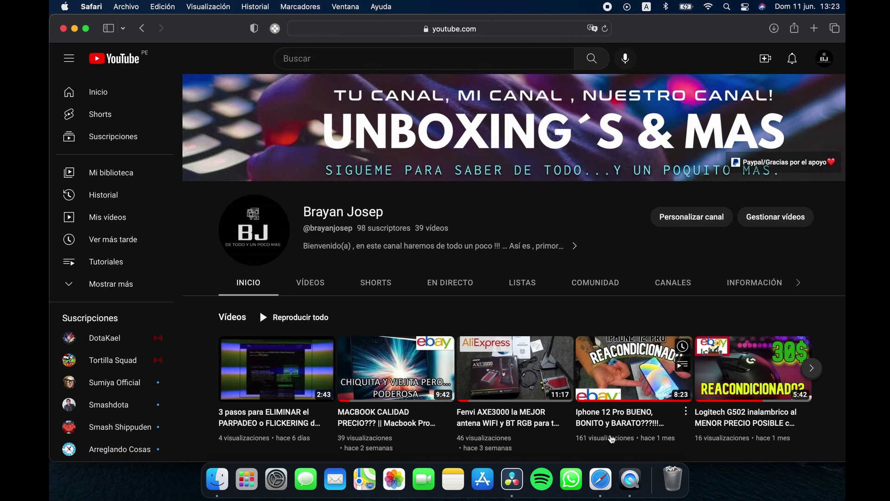
{"action": "key", "text": "ctrl+Right"}
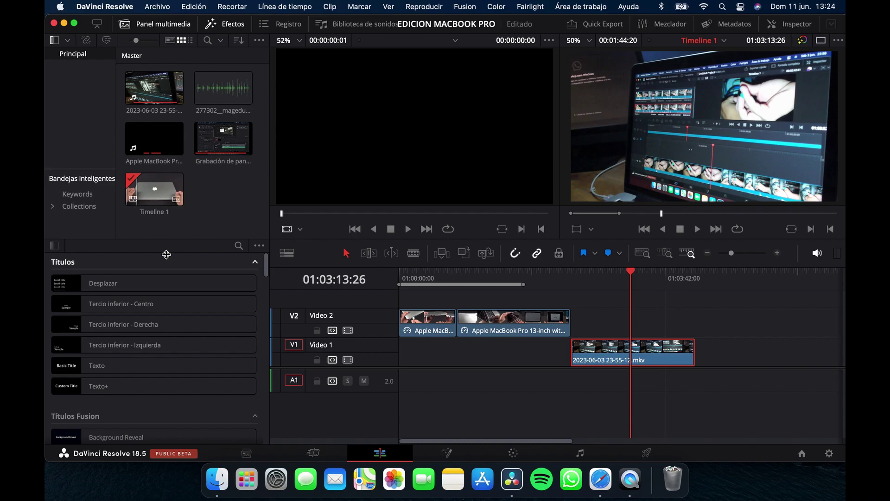
{"action": "key", "text": "ctrl+Up"}
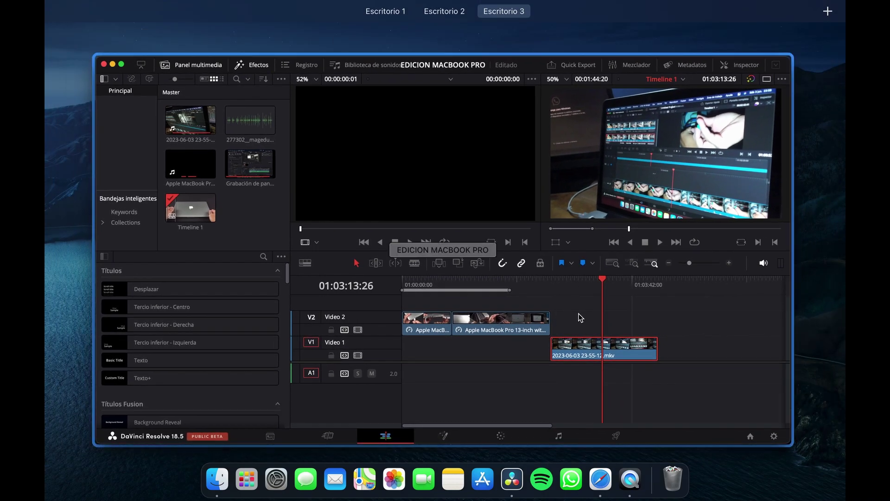
{"action": "left_click", "coordinate": [831, 288]}
{"action": "key", "text": "ctrl+Left"}
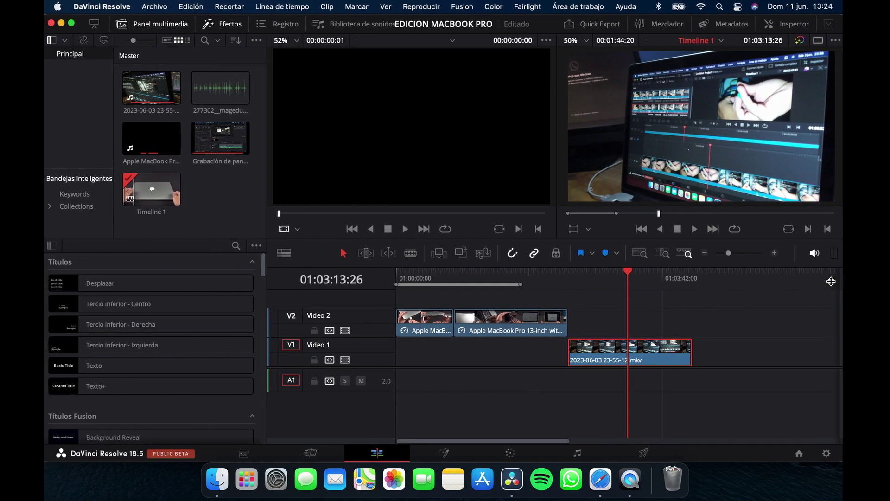
{"action": "key", "text": "ctrl+Right"}
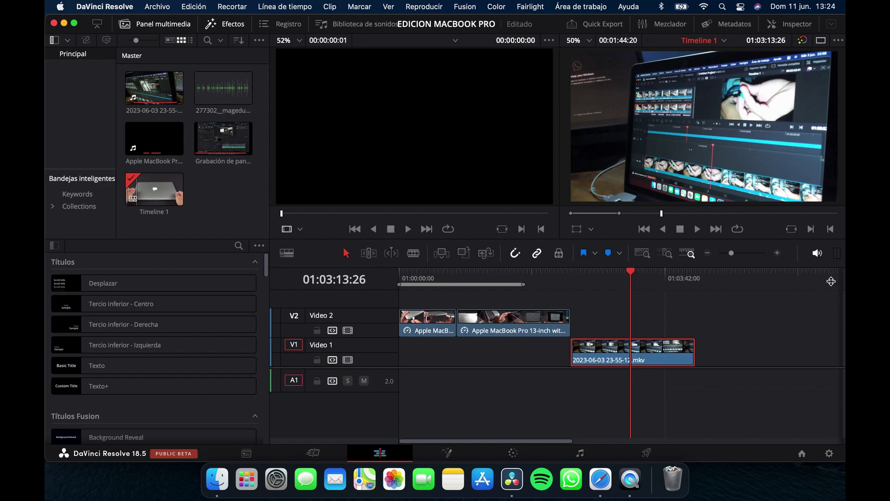
Cycle back and forth through the desktops holding the DaVinci Resolve project, the Finder window and the YouTube page.
{"action": "scroll", "coordinate": [831, 281], "scroll_direction": "right", "scroll_amount": 5}
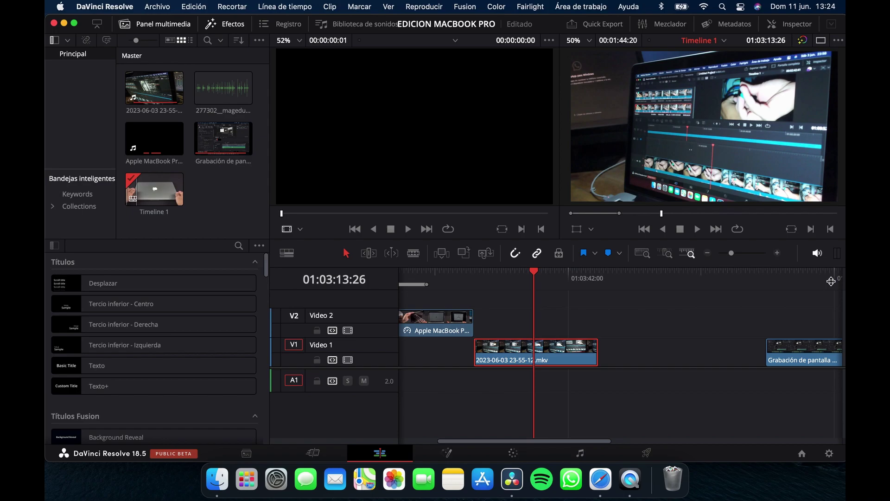
{"action": "key", "text": "ctrl+Left"}
{"action": "key", "text": "ctrl+Left"}
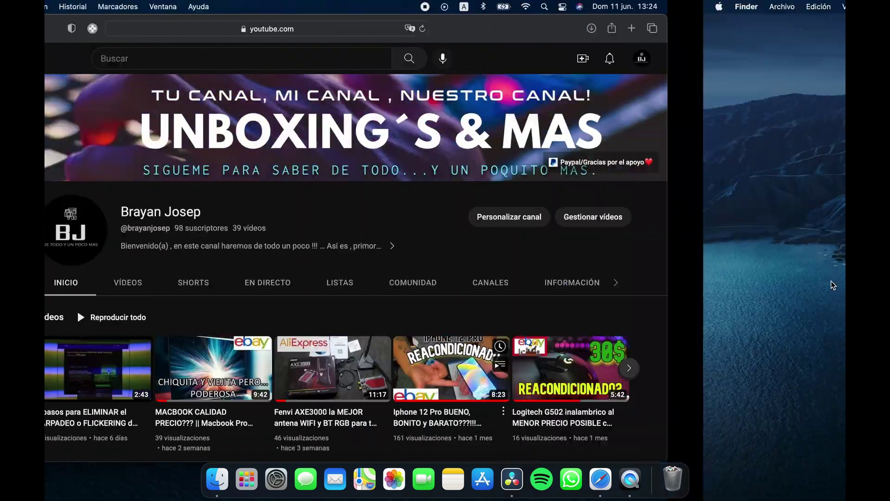
{"action": "key", "text": "ctrl+Right"}
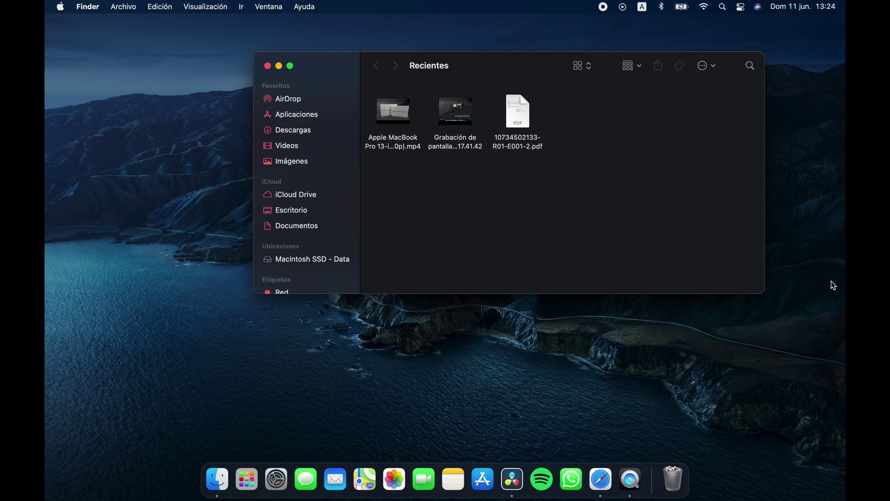
{"action": "key", "text": "ctrl+Right"}
{"action": "key", "text": "ctrl+Left"}
{"action": "key", "text": "ctrl+Left"}
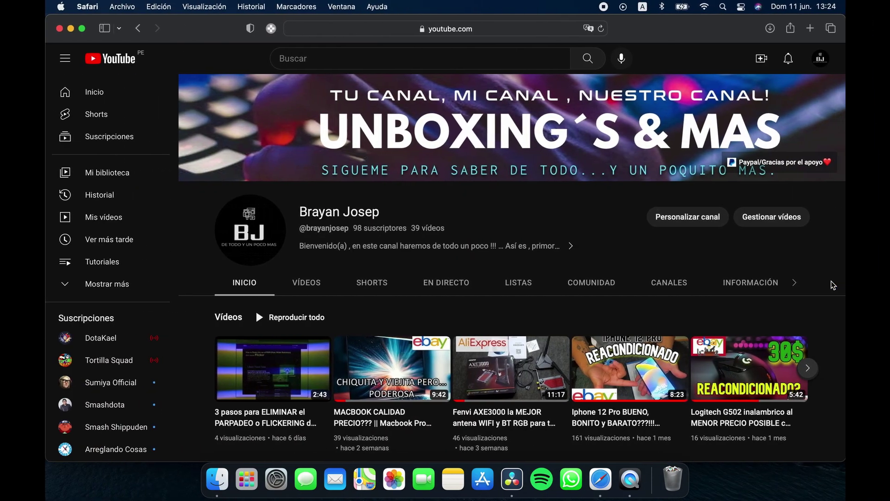
Switch to the Finder desktop and open the About This Mac summary to view the computer's specifications.
{"action": "key", "text": "ctrl+Right"}
{"action": "left_click", "coordinate": [62, 7]}
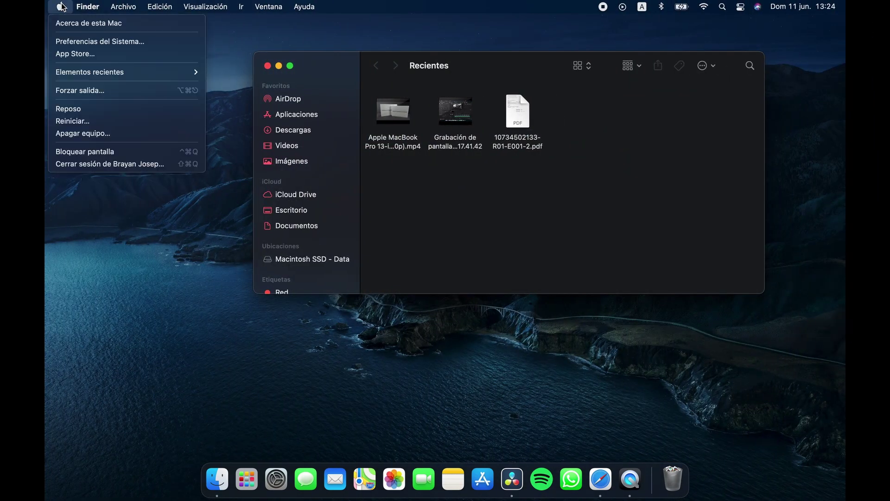
{"action": "left_click", "coordinate": [106, 24]}
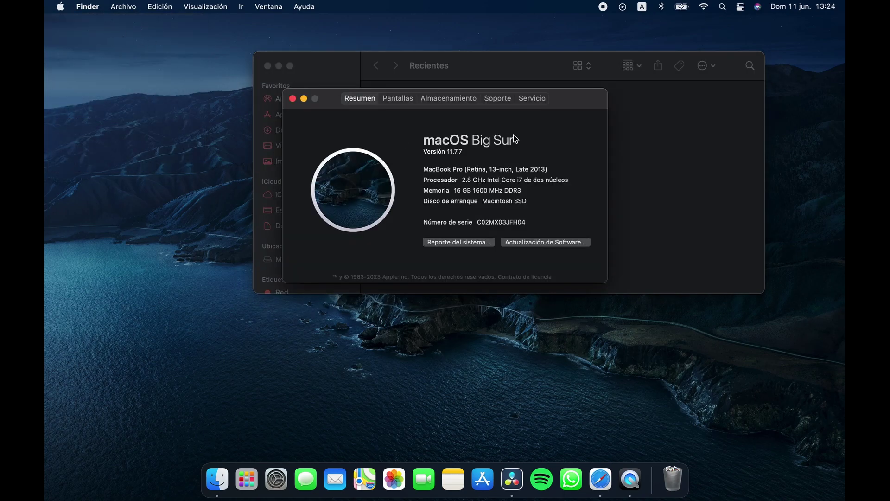